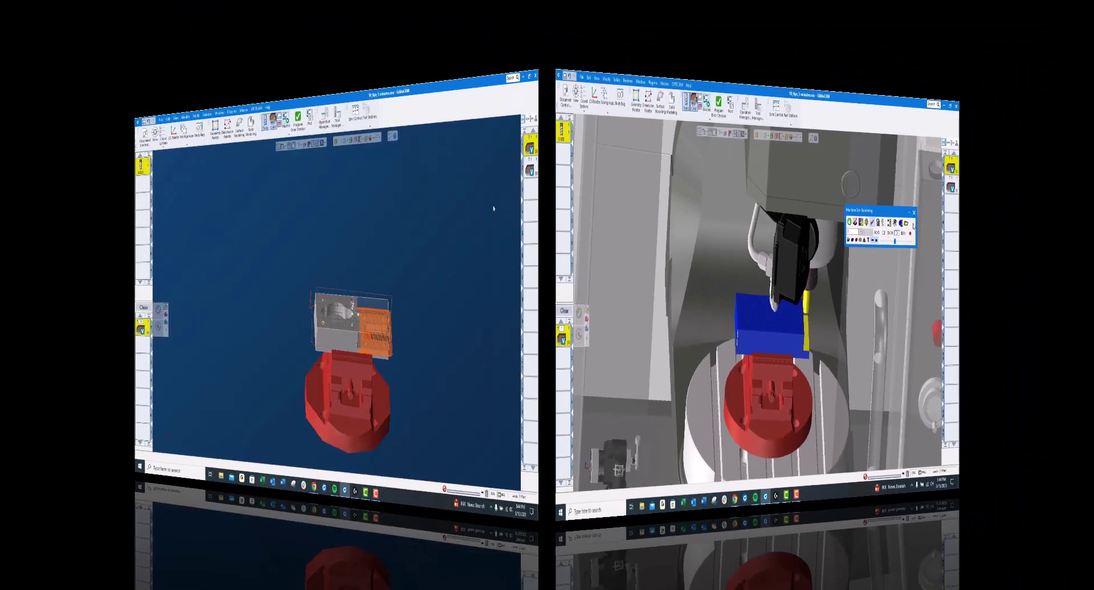
Check the program's version information from the Help menu, then dismiss it.
{"action": "left_click", "coordinate": [267, 107]}
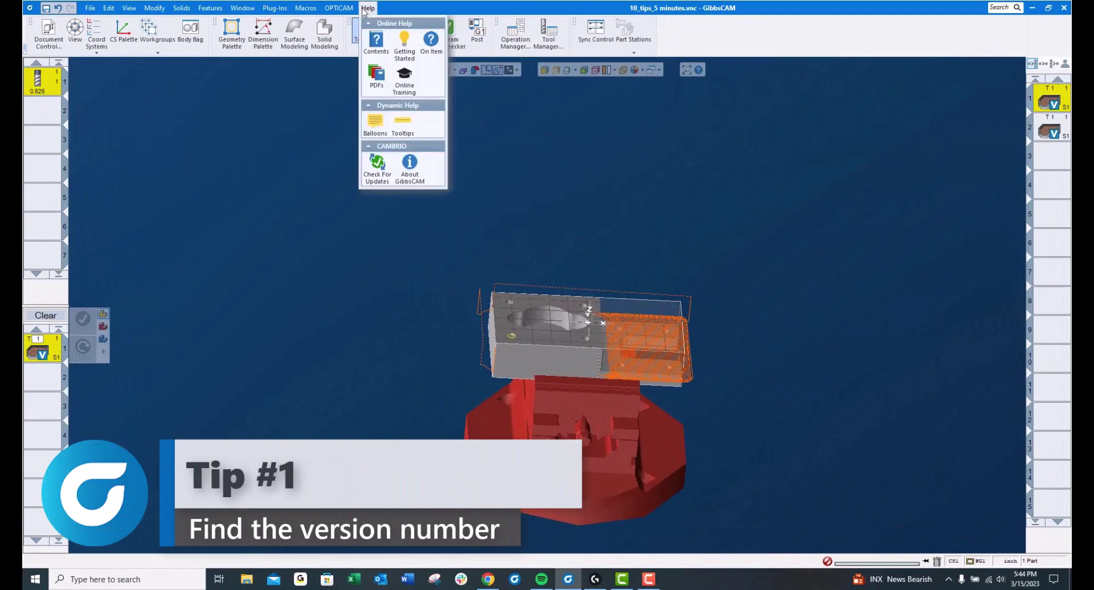
{"action": "left_click", "coordinate": [408, 167]}
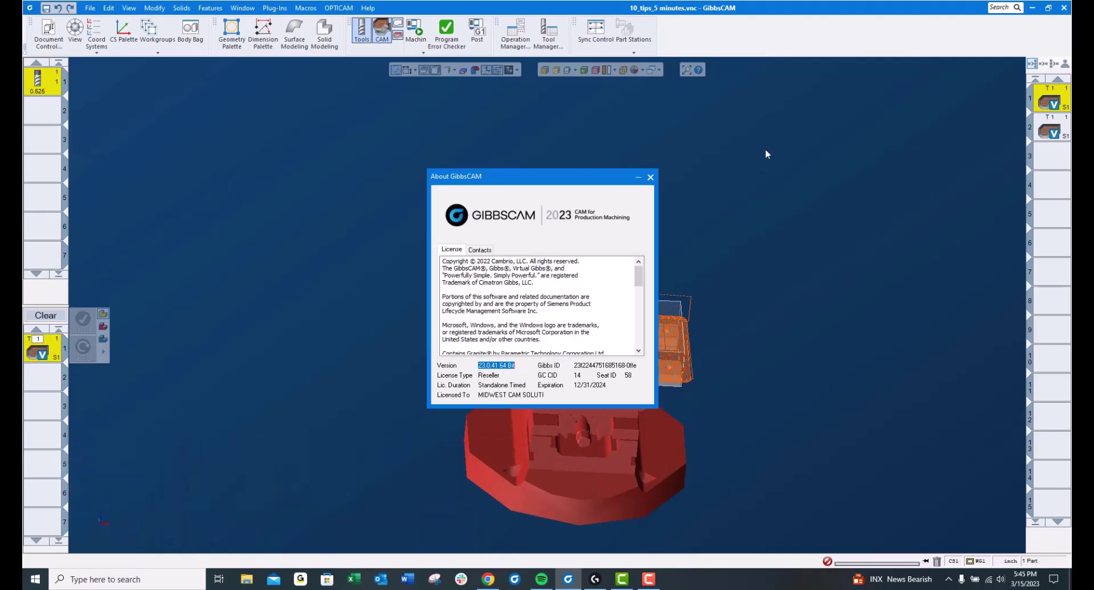
{"action": "left_click", "coordinate": [650, 177]}
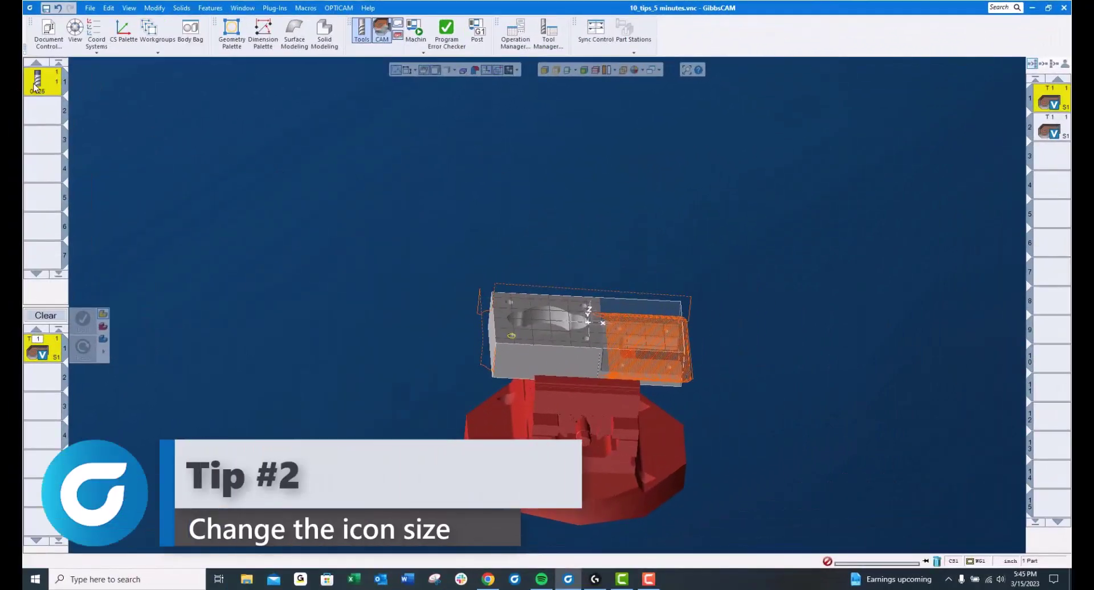
Switch the Mill tool-type icons in Milling Tool #1's settings to Large Icons.
{"action": "double_click", "coordinate": [35, 85]}
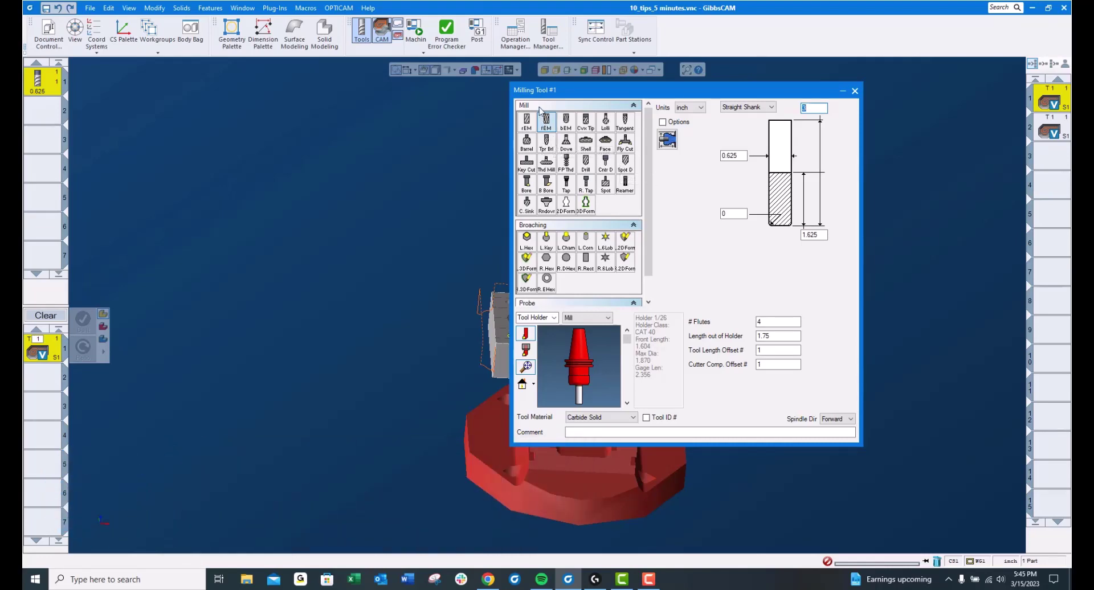
{"action": "right_click", "coordinate": [538, 110]}
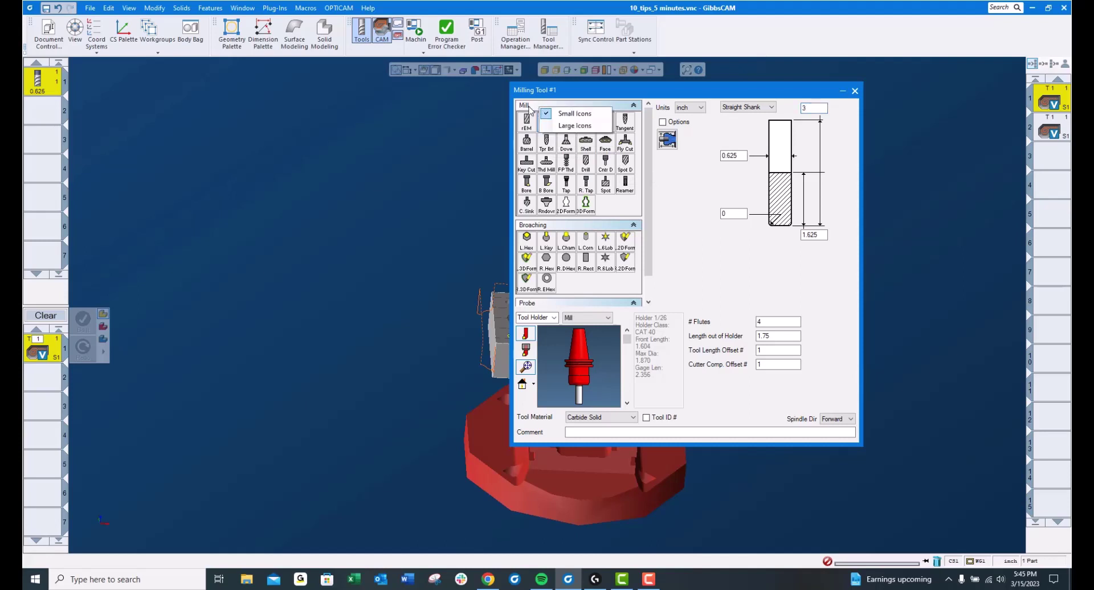
{"action": "left_click", "coordinate": [562, 126]}
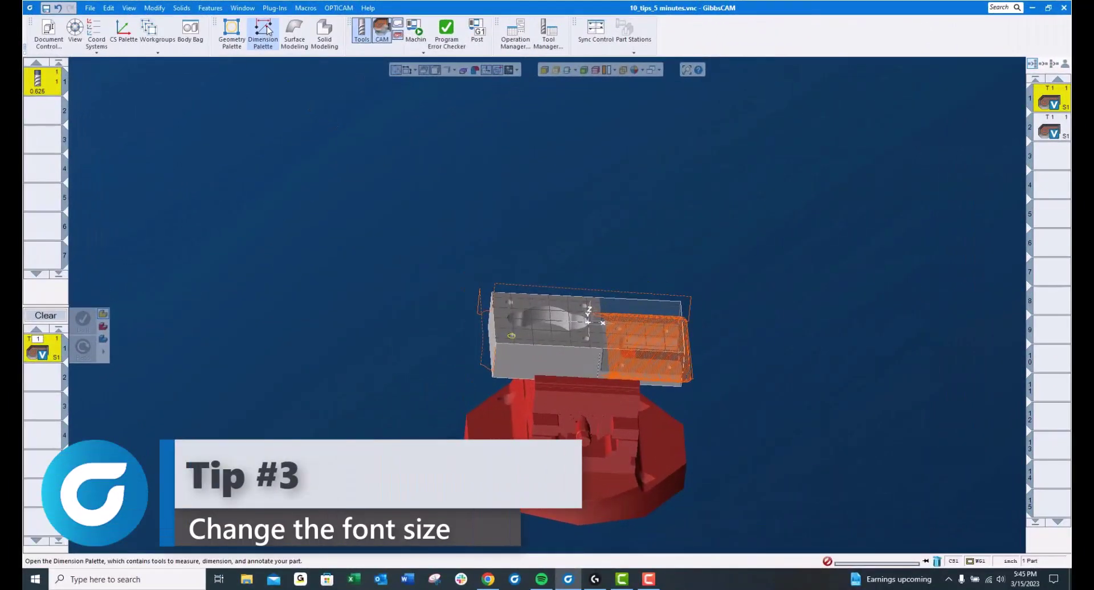
Add a Ø 0.2800 diameter dimension to the small hole and zoom in on it.
{"action": "left_click", "coordinate": [263, 34]}
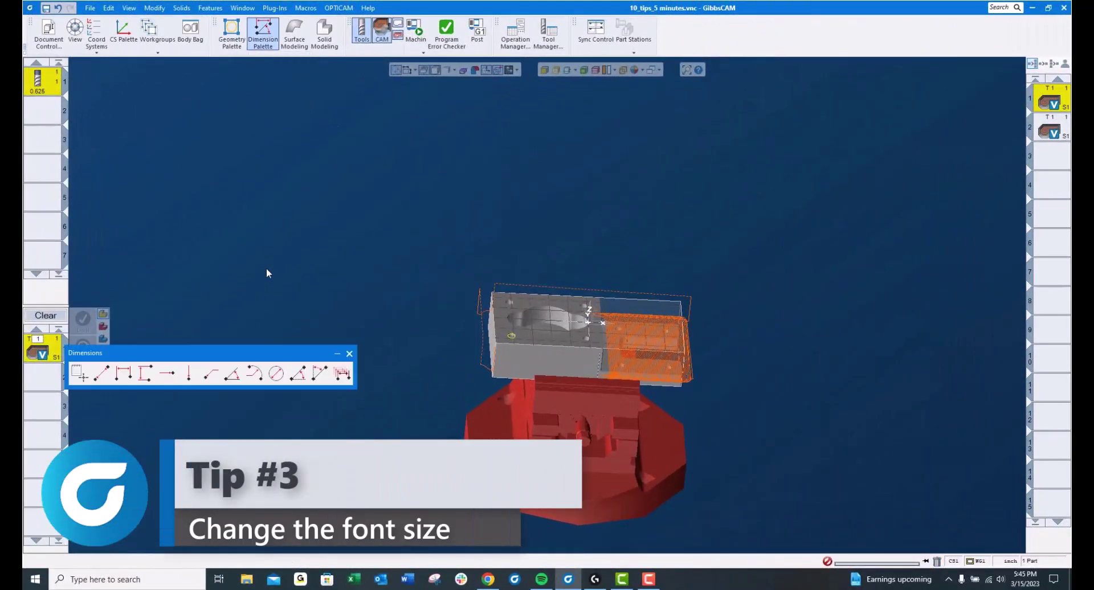
{"action": "left_click", "coordinate": [406, 70]}
{"action": "left_click_drag", "start_coordinate": [394, 280], "coordinate": [543, 362]}
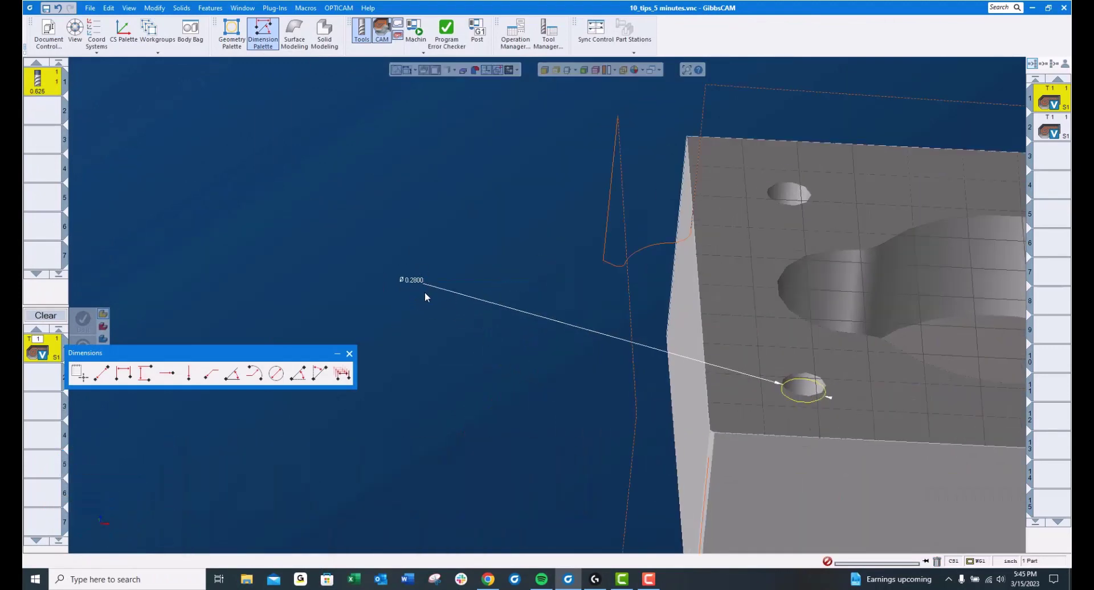
Raise the annotation and dimension font size from 12 to 25.
{"action": "right_click", "coordinate": [154, 359]}
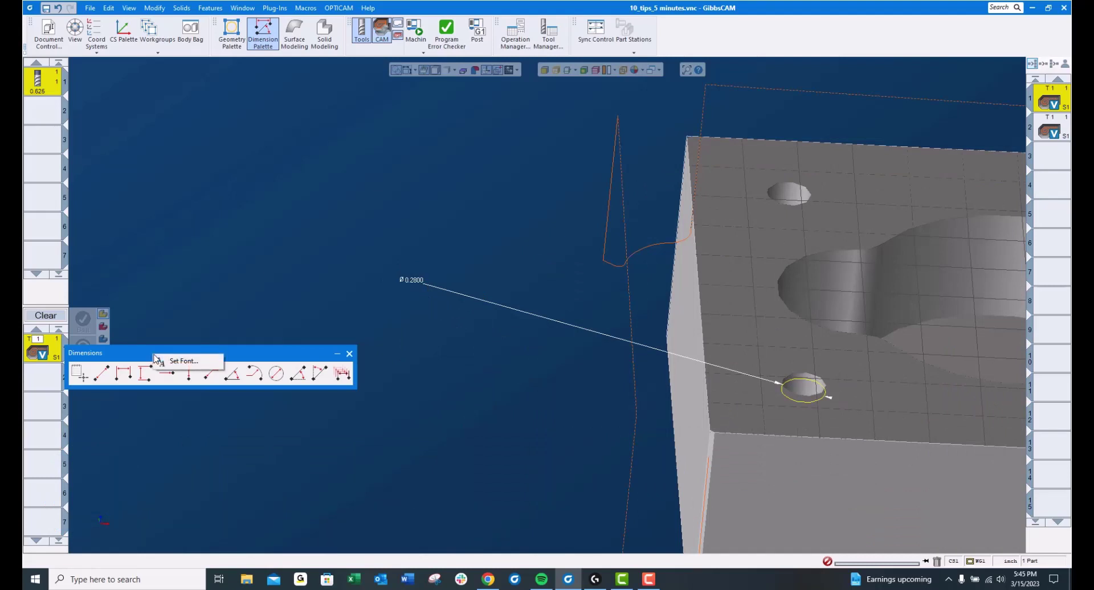
{"action": "left_click", "coordinate": [183, 362]}
{"action": "left_click_drag", "start_coordinate": [515, 291], "coordinate": [488, 290]}
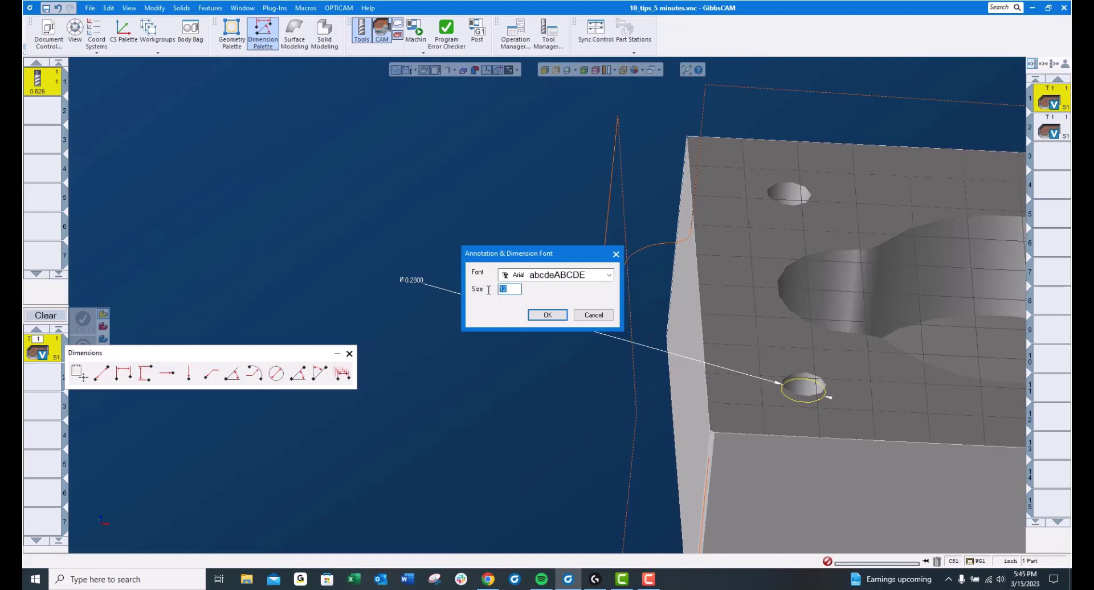
{"action": "type", "text": "25"}
{"action": "left_click", "coordinate": [547, 316]}
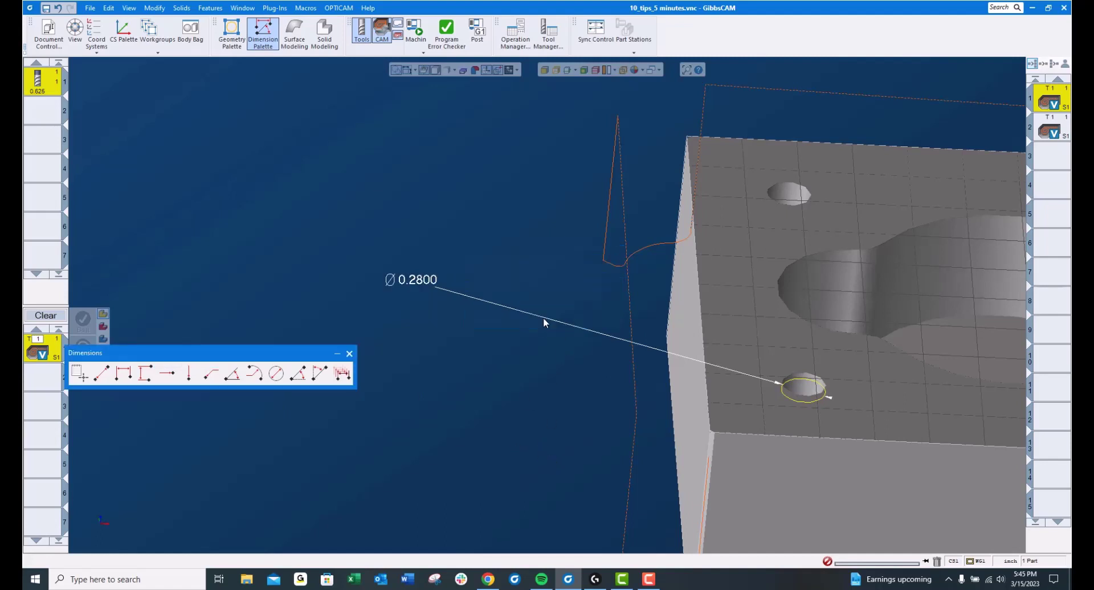
{"action": "left_click", "coordinate": [349, 353]}
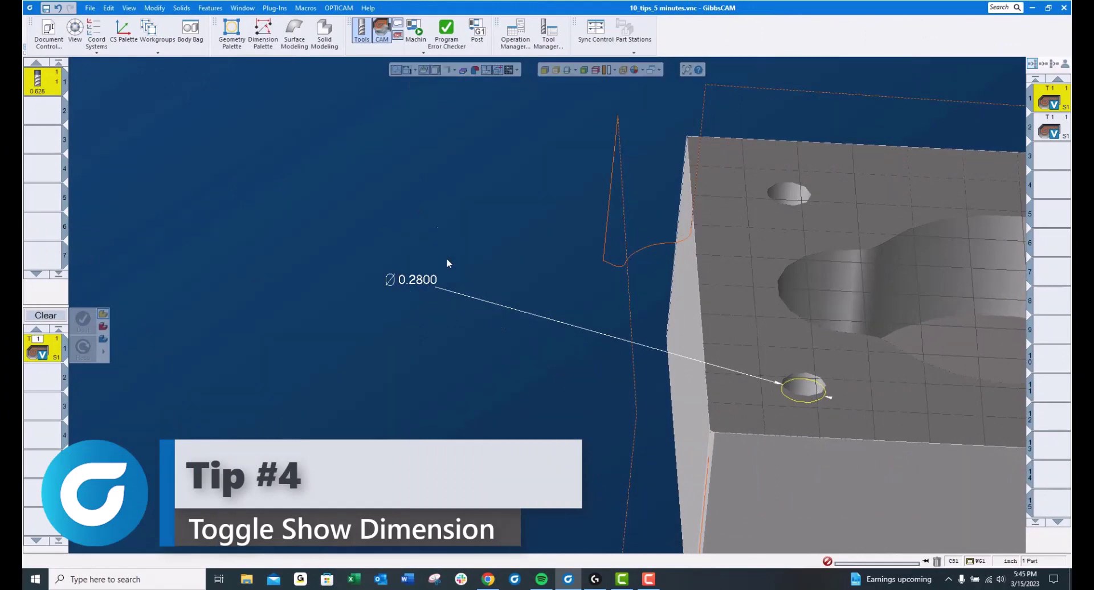
Toggle Show Dimensions off and on to hide and reshow the Ø 0.2800 dimension.
{"action": "left_click", "coordinate": [406, 71]}
{"action": "left_click", "coordinate": [406, 73]}
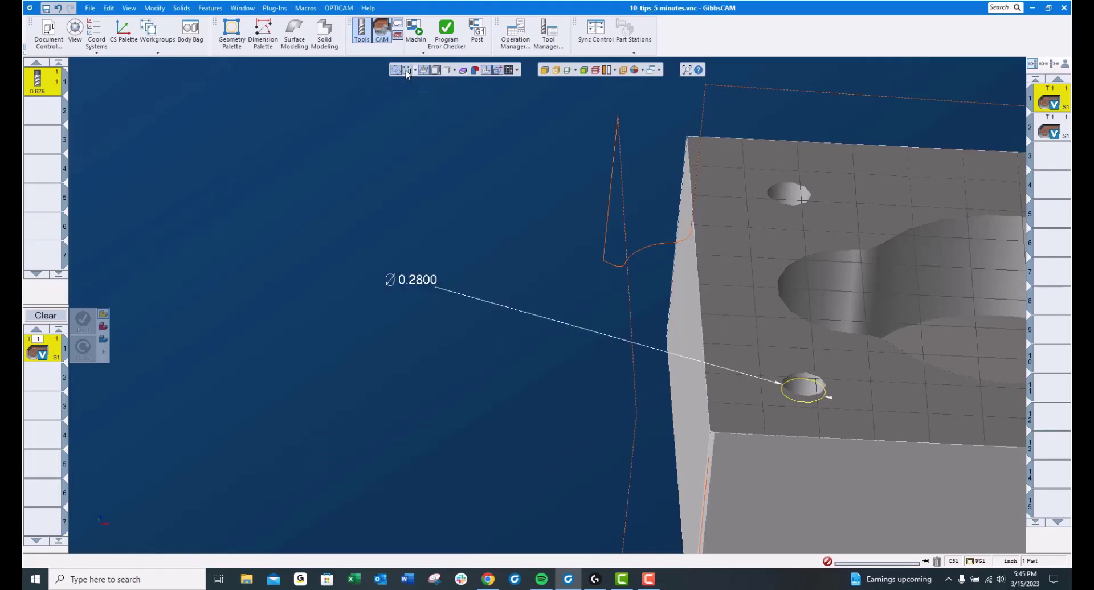
{"action": "left_click", "coordinate": [406, 72]}
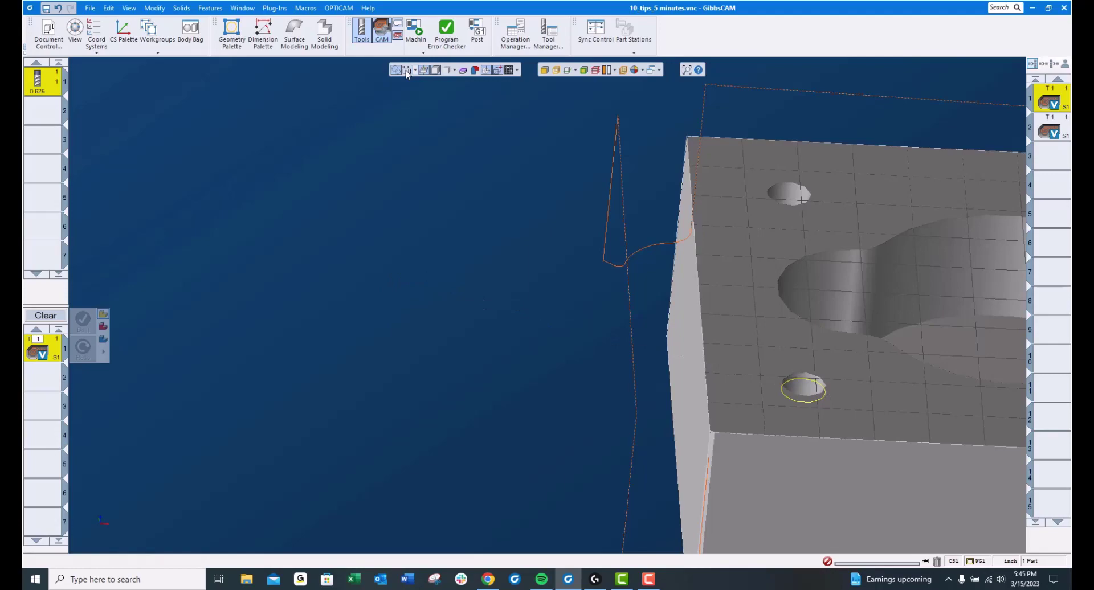
{"action": "left_click", "coordinate": [406, 72]}
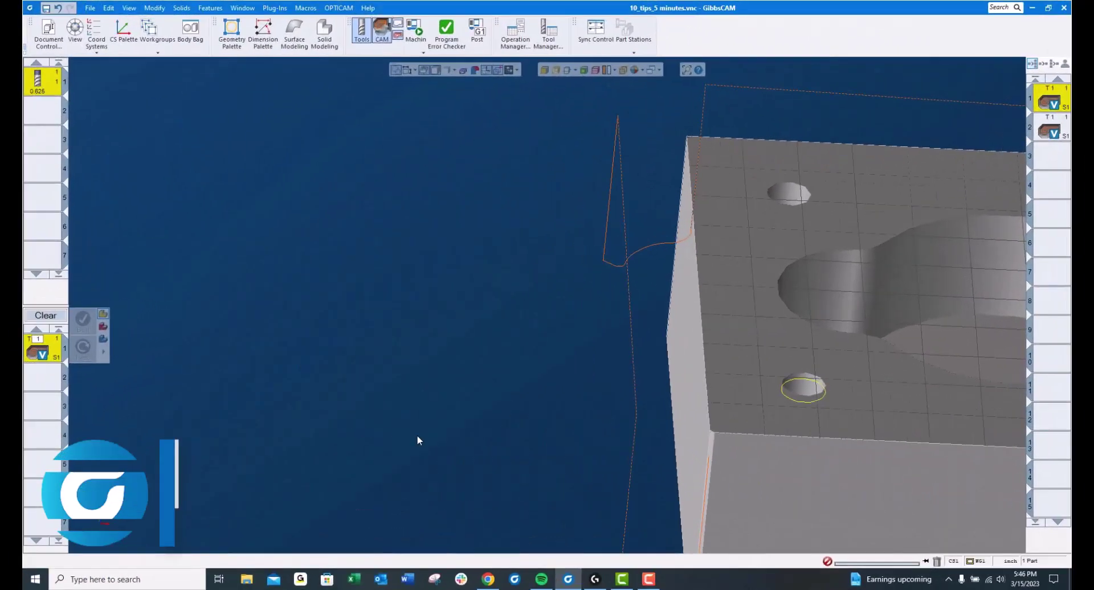
Zoom to the lower hole and apply a Chord Height of 0.001 in the body's properties.
{"action": "left_click_drag", "start_coordinate": [682, 307], "coordinate": [880, 436]}
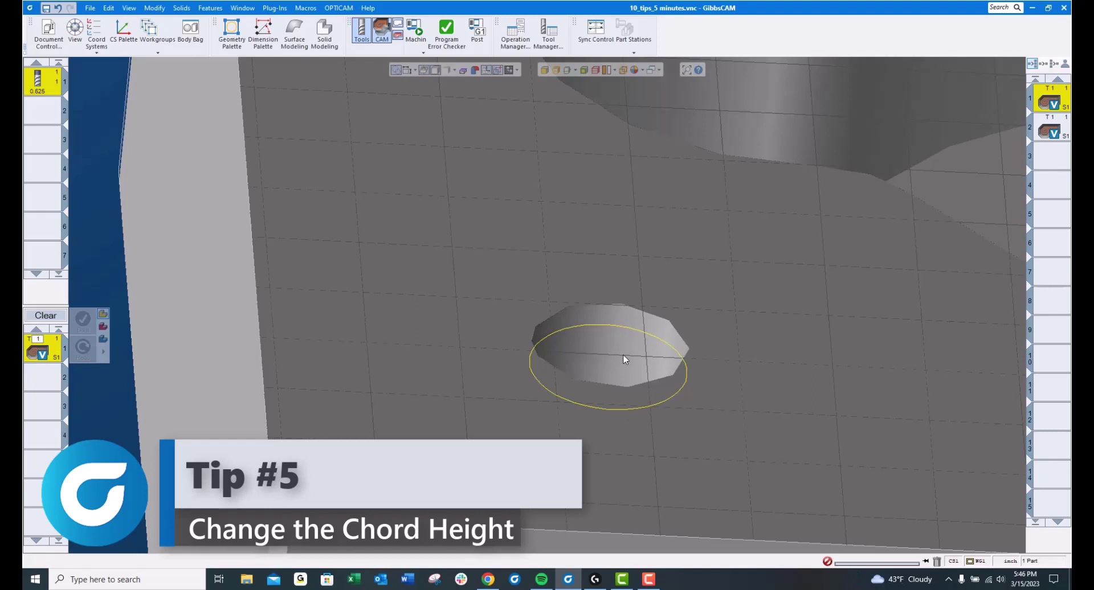
{"action": "right_click", "coordinate": [458, 170]}
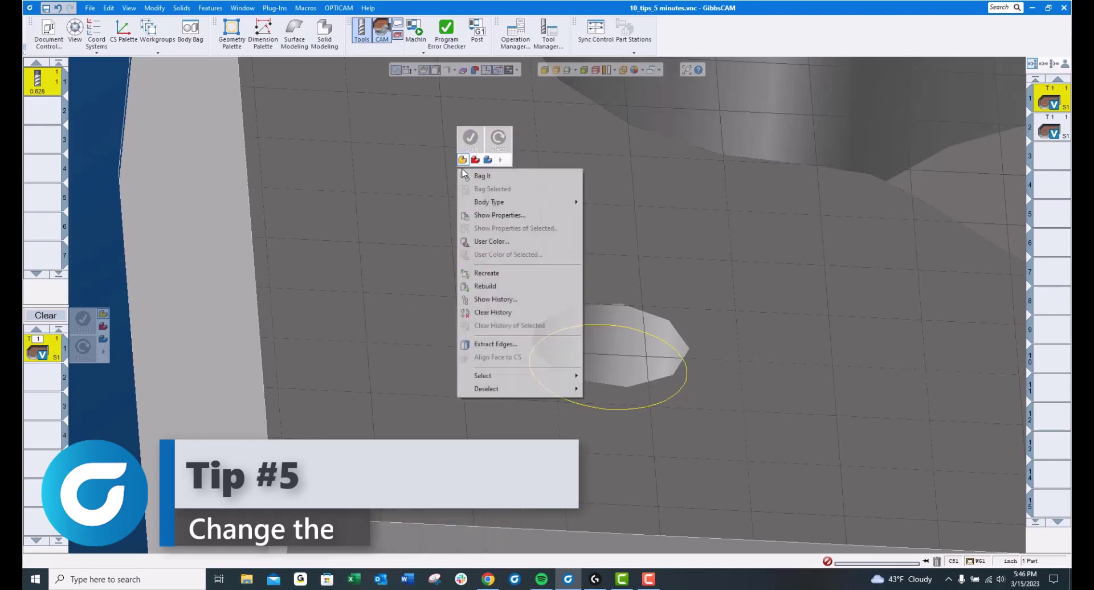
{"action": "left_click", "coordinate": [511, 215]}
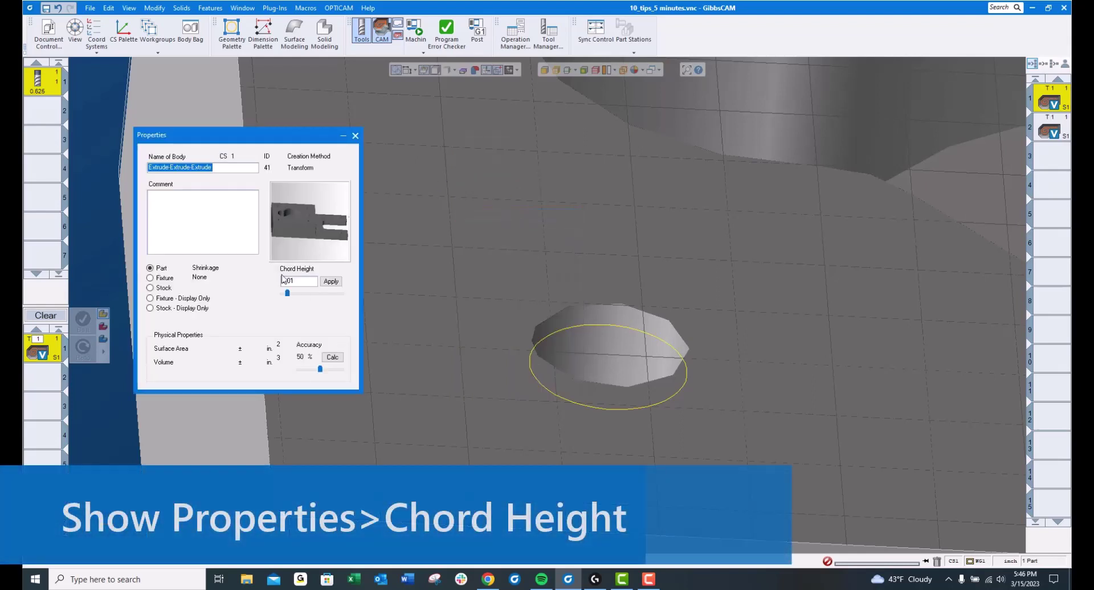
{"action": "double_click", "coordinate": [300, 280]}
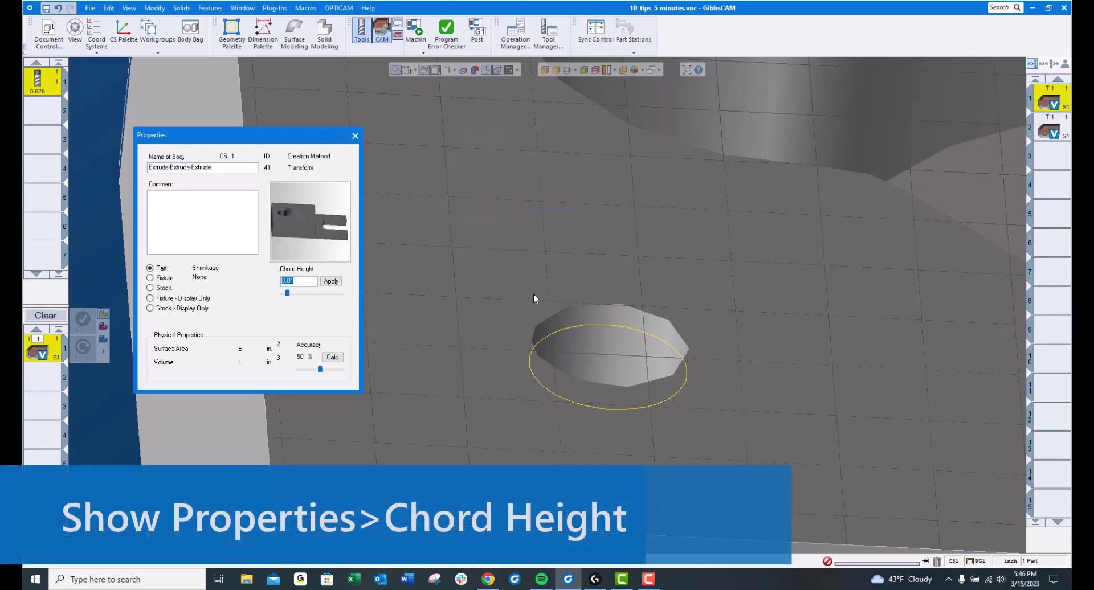
{"action": "type", "text": "."}
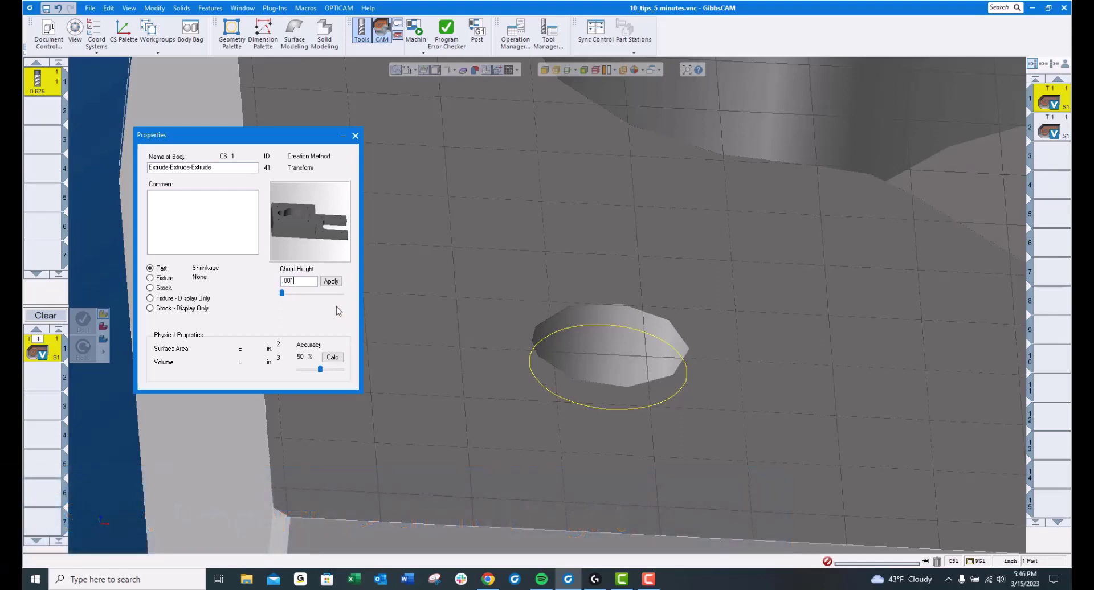
{"action": "left_click", "coordinate": [331, 281]}
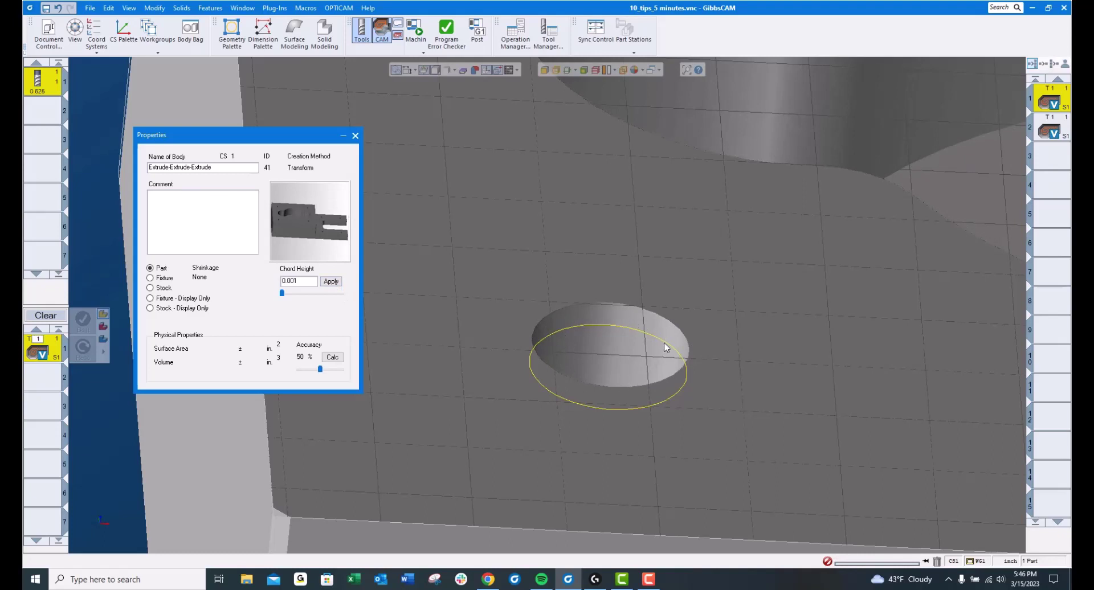
{"action": "left_click", "coordinate": [355, 136]}
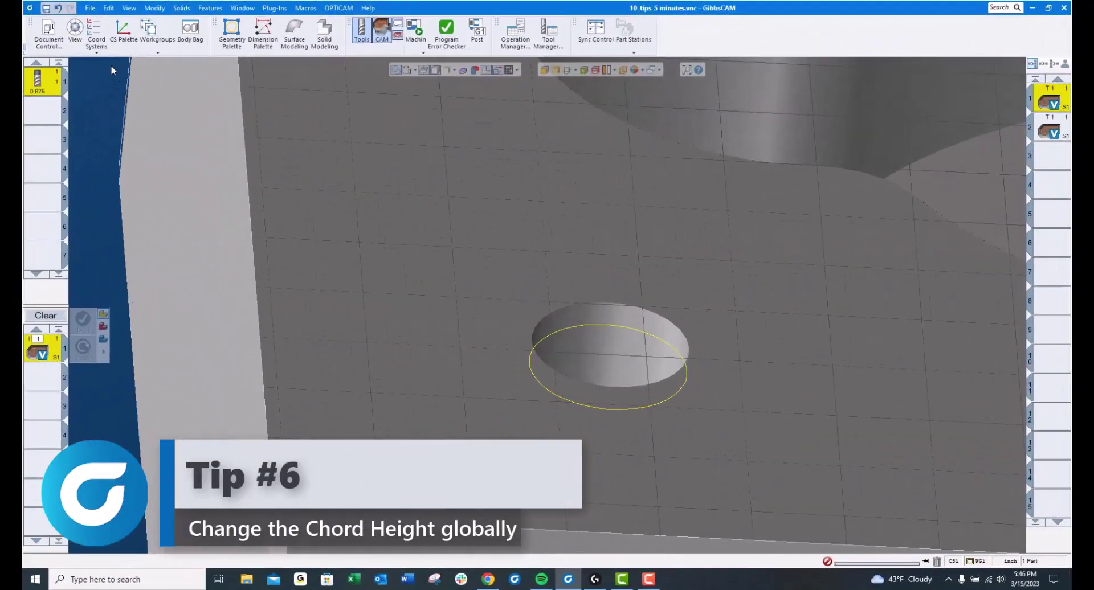
Change Chord Height in Display preferences from 0.01 to .001 and apply it.
{"action": "left_click", "coordinate": [90, 8]}
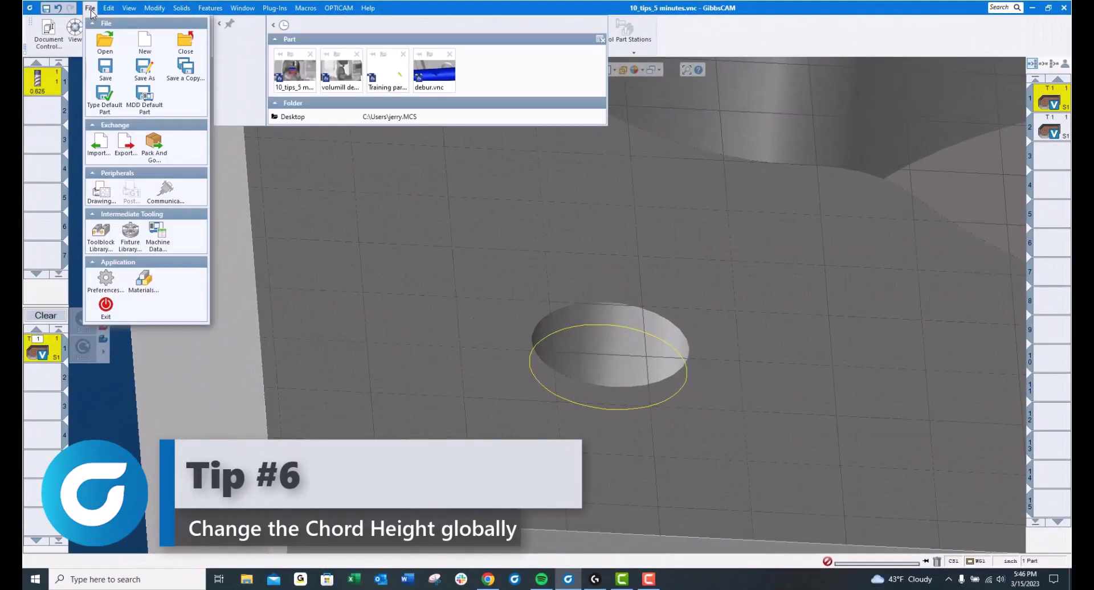
{"action": "left_click", "coordinate": [104, 283]}
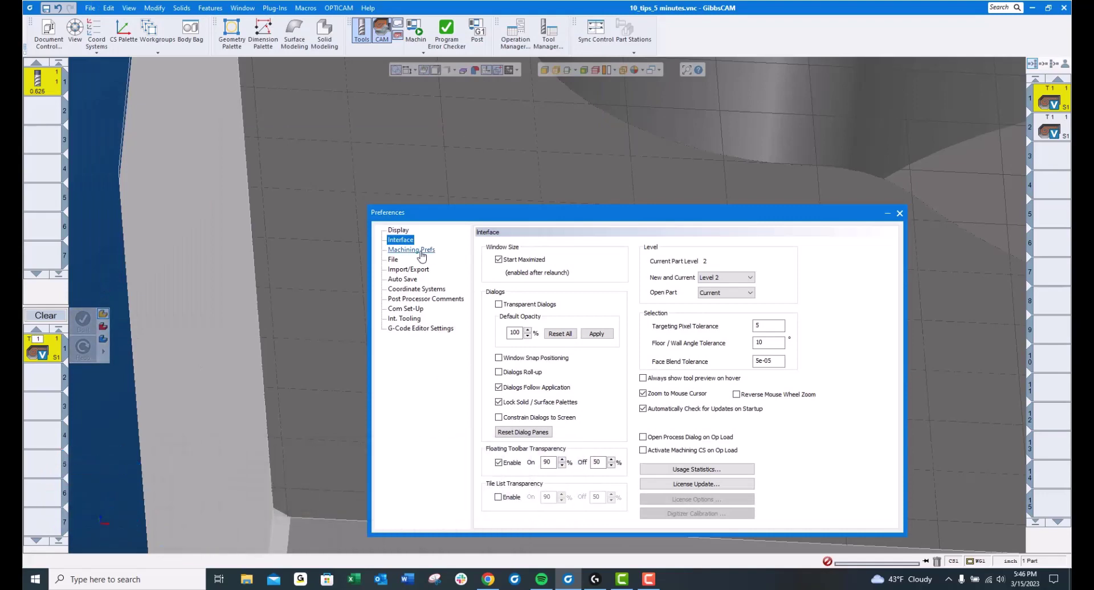
{"action": "left_click", "coordinate": [421, 252]}
{"action": "left_click", "coordinate": [400, 231]}
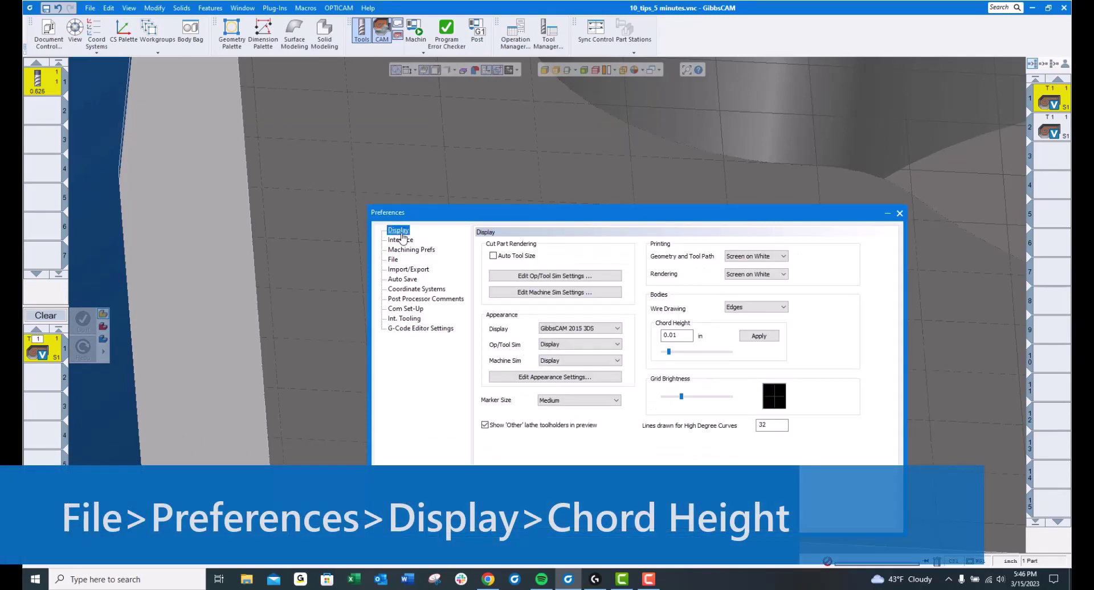
{"action": "left_click", "coordinate": [682, 338]}
{"action": "double_click", "coordinate": [682, 338]}
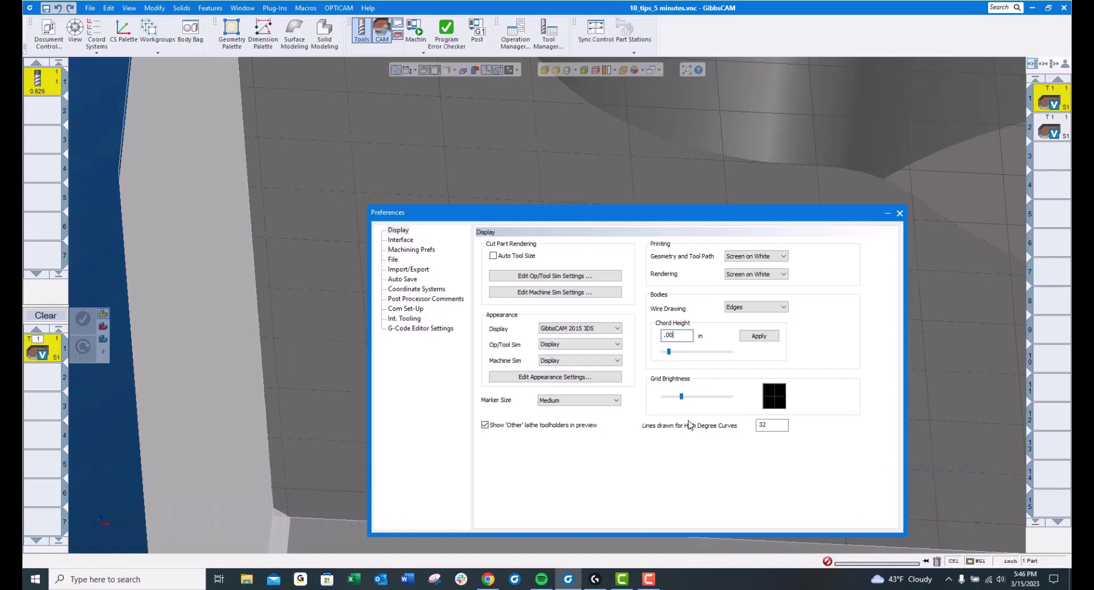
{"action": "type", "text": ".001"}
{"action": "left_click", "coordinate": [774, 341]}
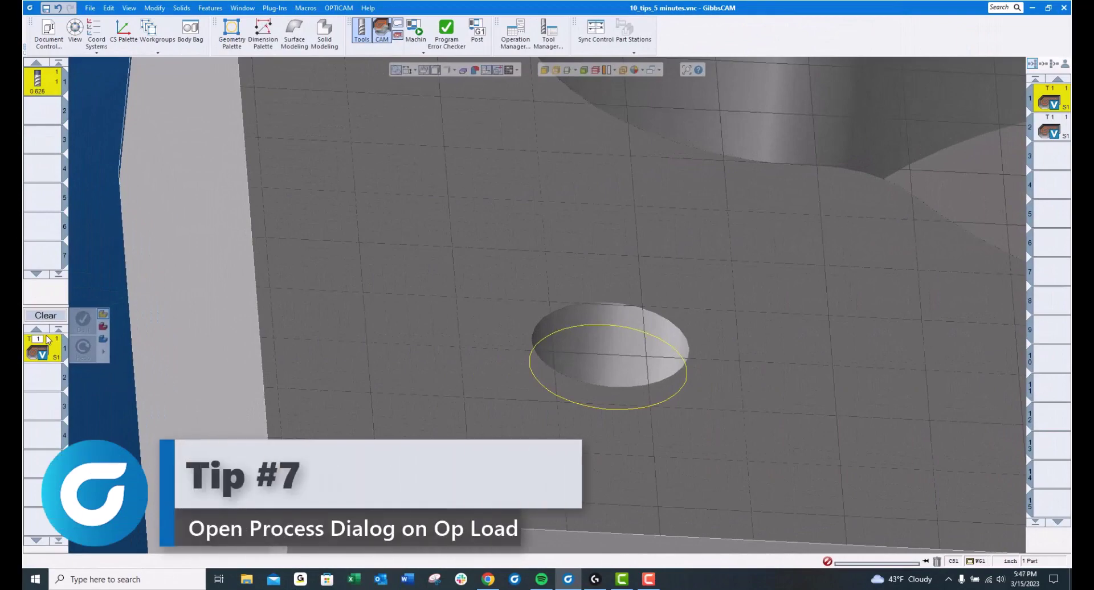
Clear the process list, load operation 1, view its VoluMill settings, then unload it.
{"action": "left_click", "coordinate": [46, 316]}
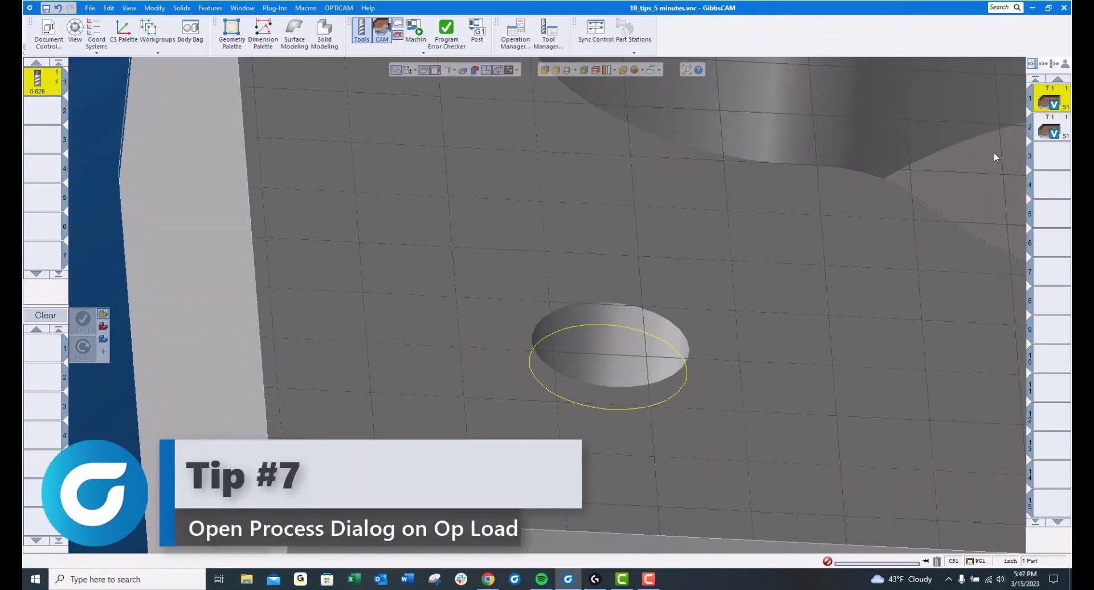
{"action": "double_click", "coordinate": [1050, 102]}
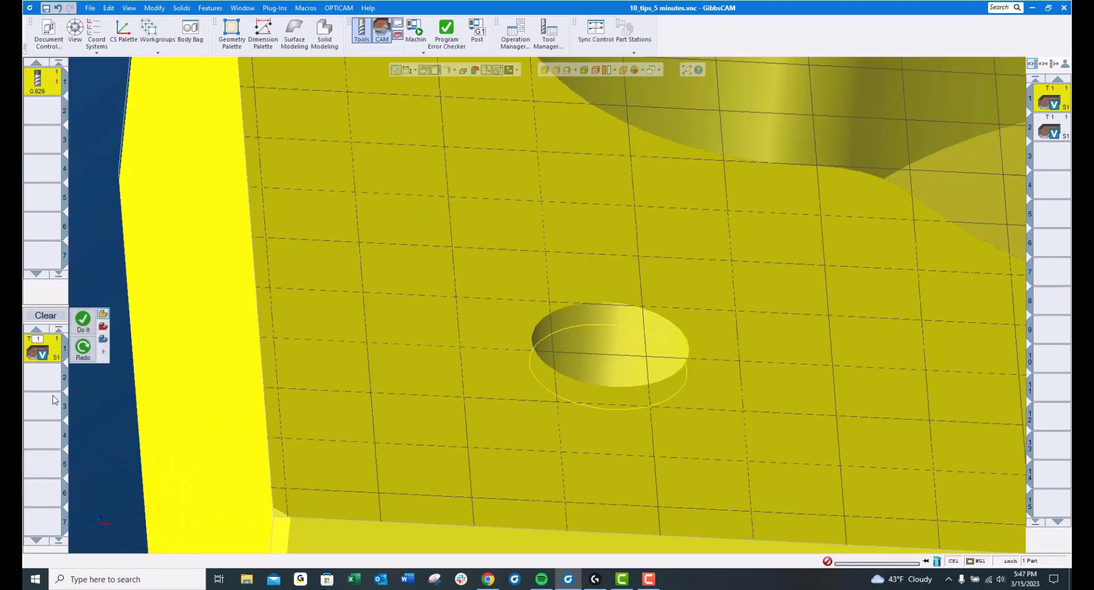
{"action": "double_click", "coordinate": [38, 351]}
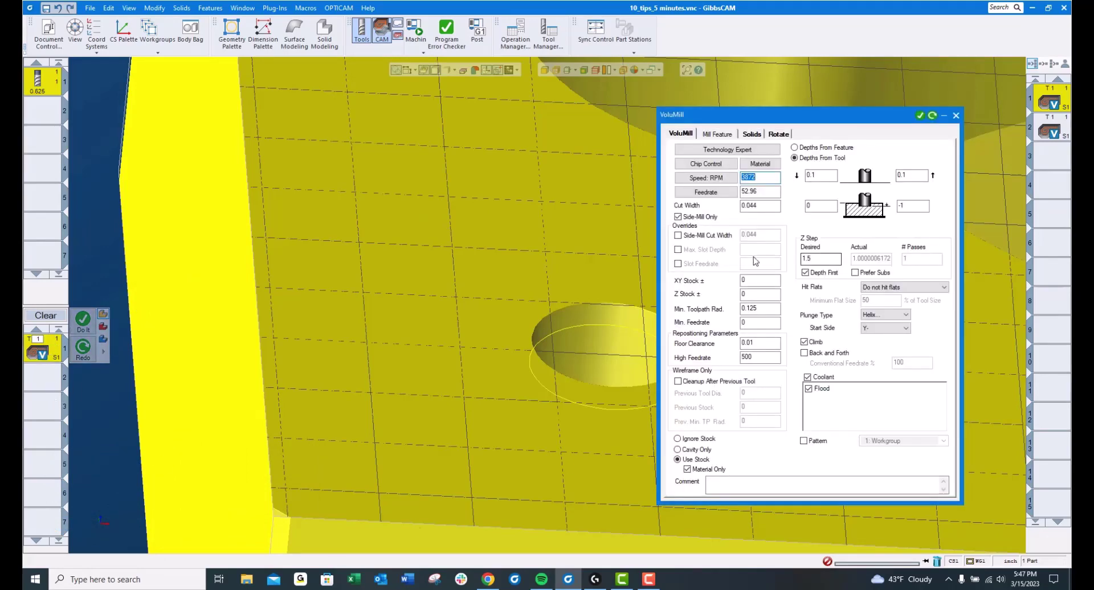
{"action": "left_click", "coordinate": [956, 116]}
{"action": "left_click", "coordinate": [39, 317]}
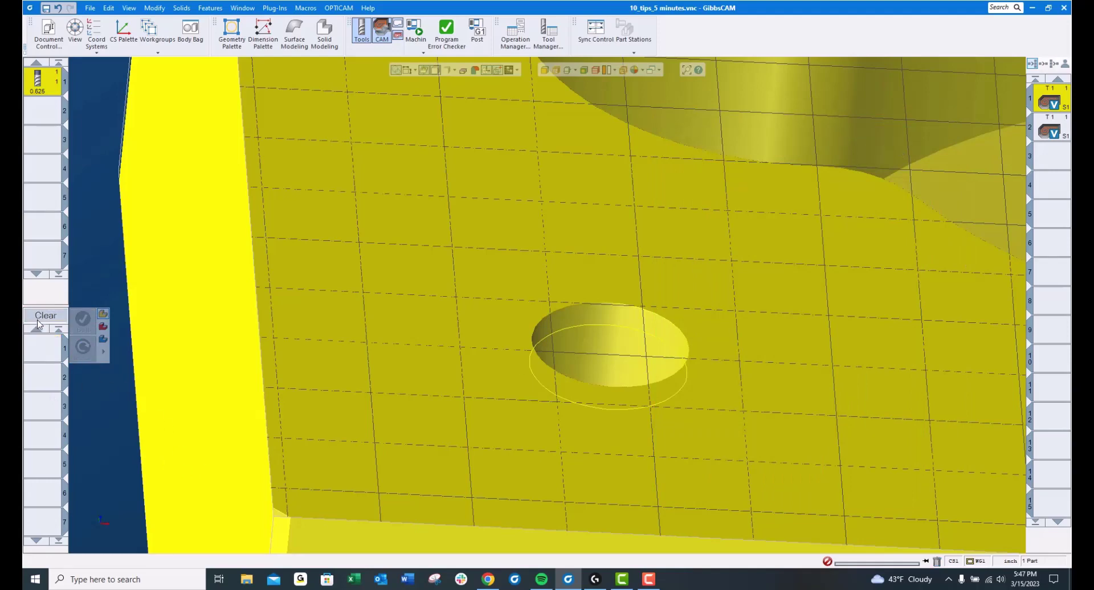
Enable Open Process Dialog on Op Load in Interface preferences, then drag operation 1 into the process list.
{"action": "left_click", "coordinate": [90, 8]}
{"action": "left_click", "coordinate": [118, 278]}
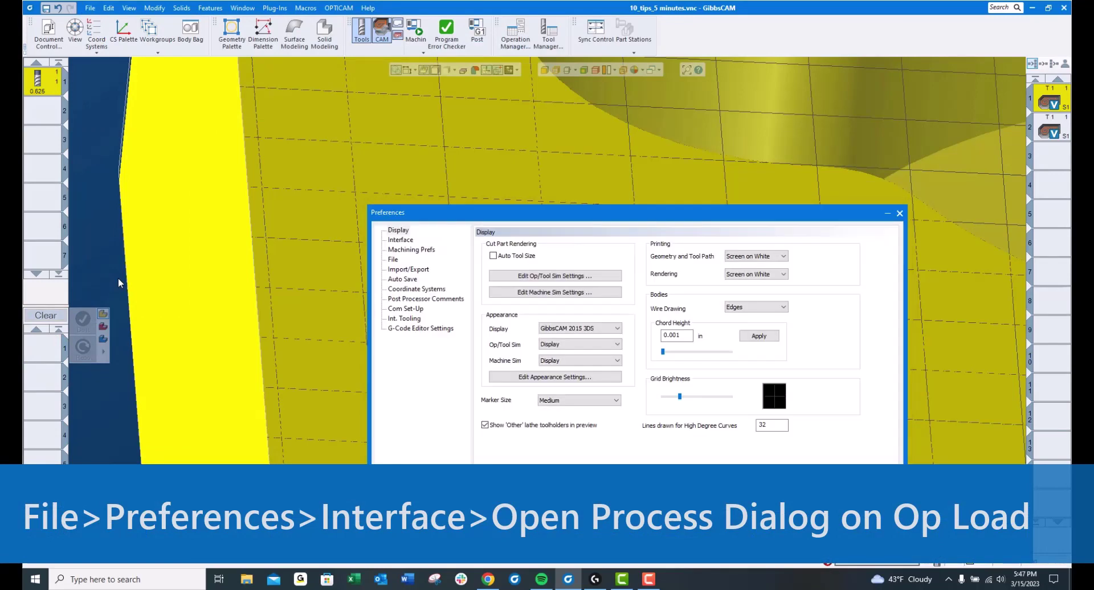
{"action": "left_click", "coordinate": [399, 240]}
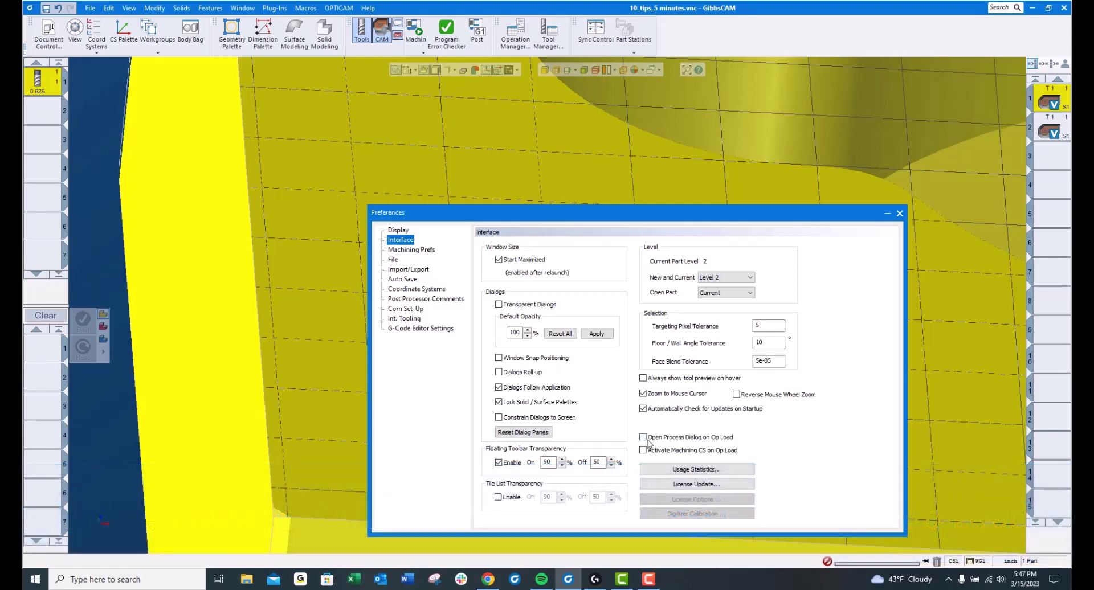
{"action": "left_click", "coordinate": [643, 437]}
{"action": "left_click", "coordinate": [899, 213]}
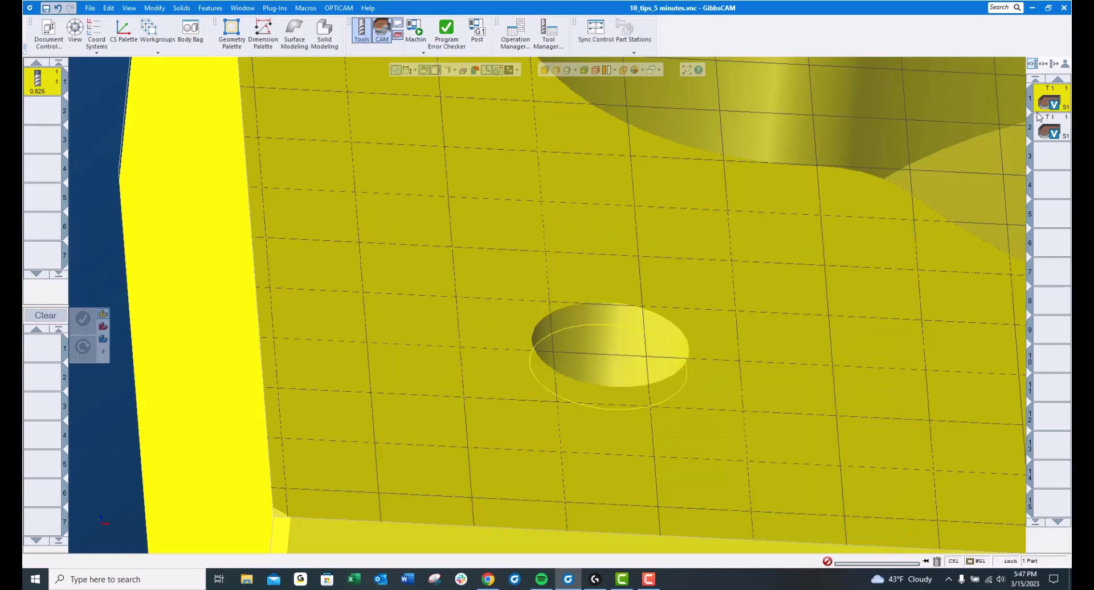
{"action": "left_click_drag", "start_coordinate": [1050, 101], "coordinate": [44, 356]}
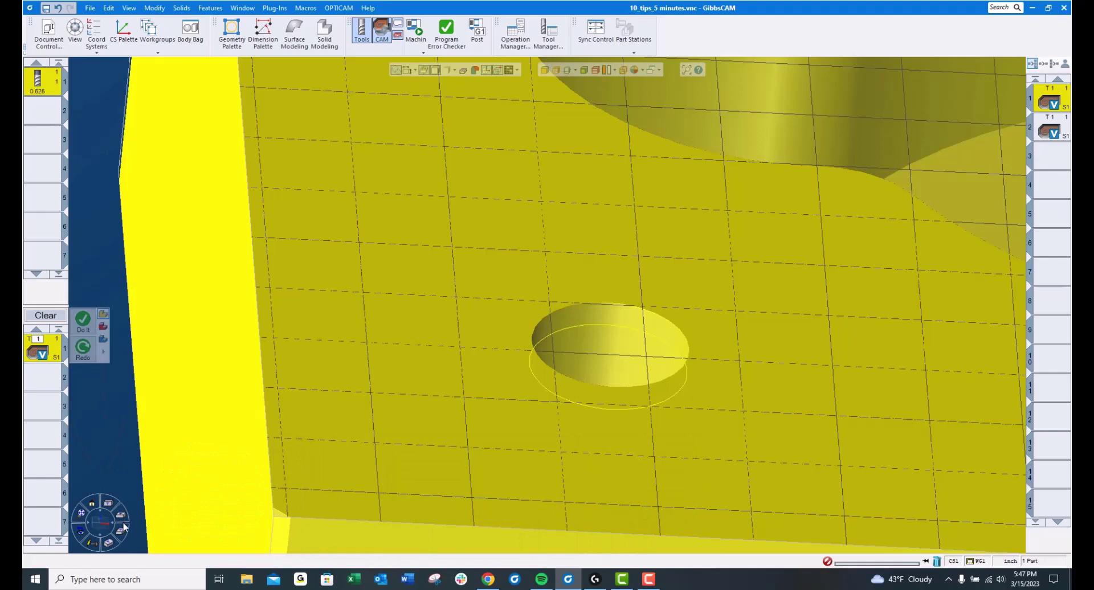
Set Draw Axis to Top Left in the Display preferences' appearance Background settings.
{"action": "left_click", "coordinate": [91, 9]}
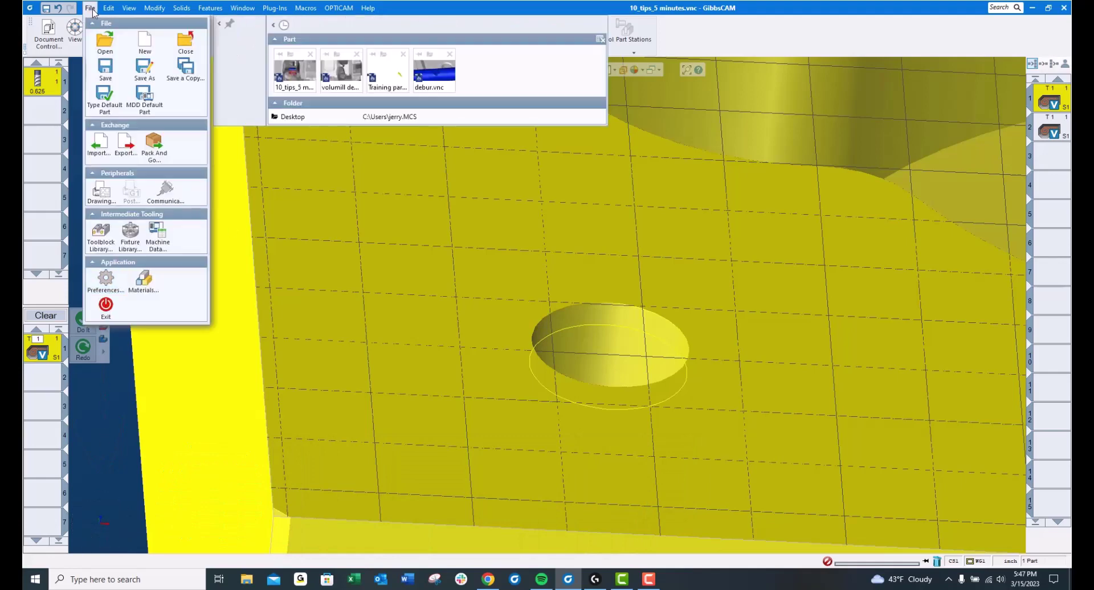
{"action": "left_click", "coordinate": [106, 279]}
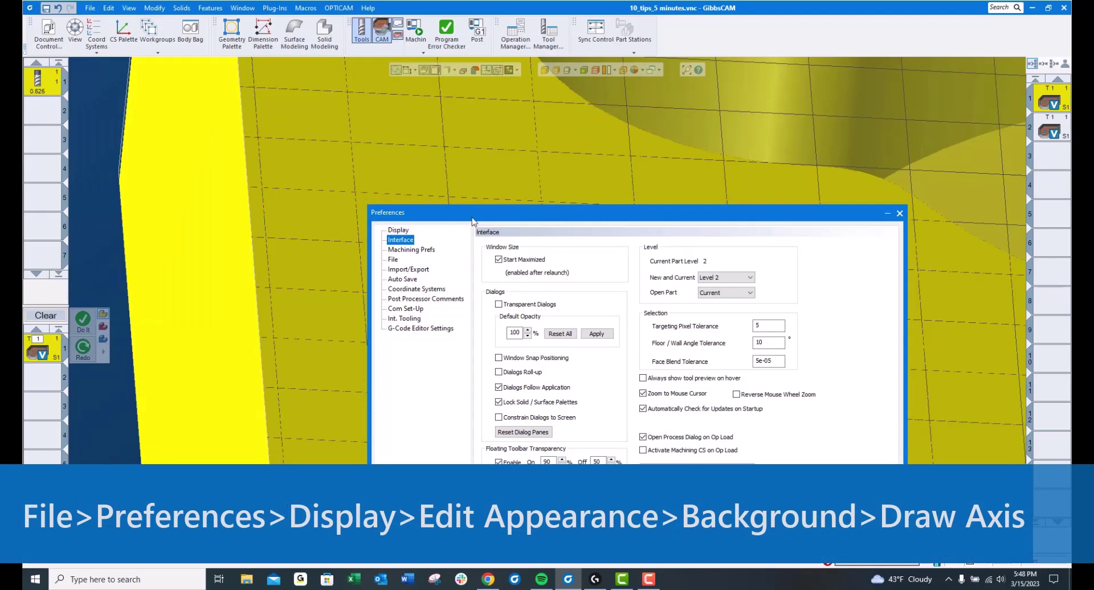
{"action": "left_click", "coordinate": [398, 231]}
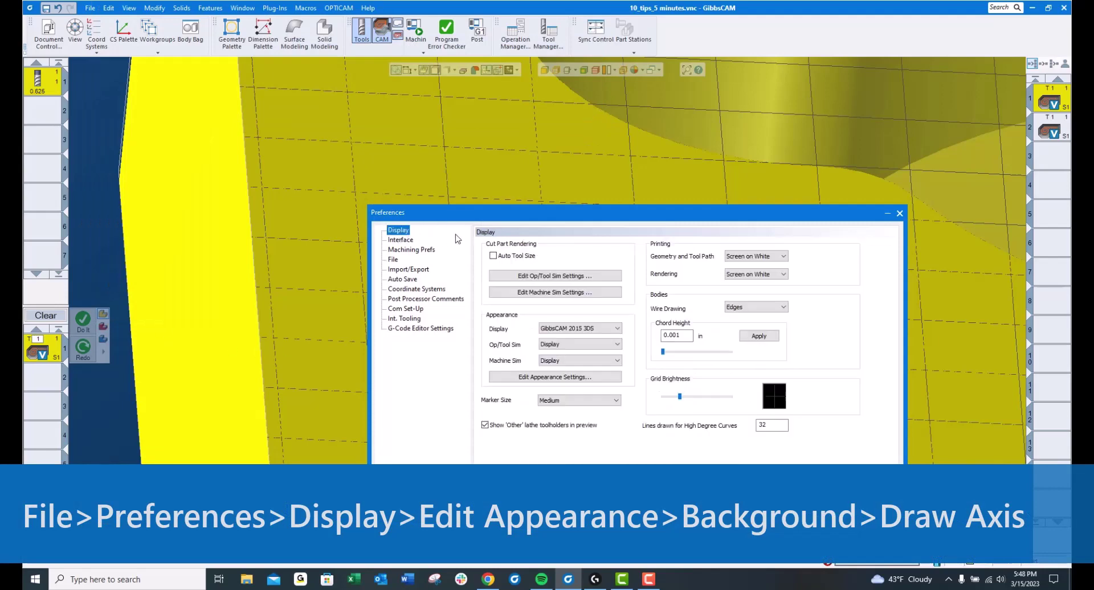
{"action": "left_click", "coordinate": [580, 378]}
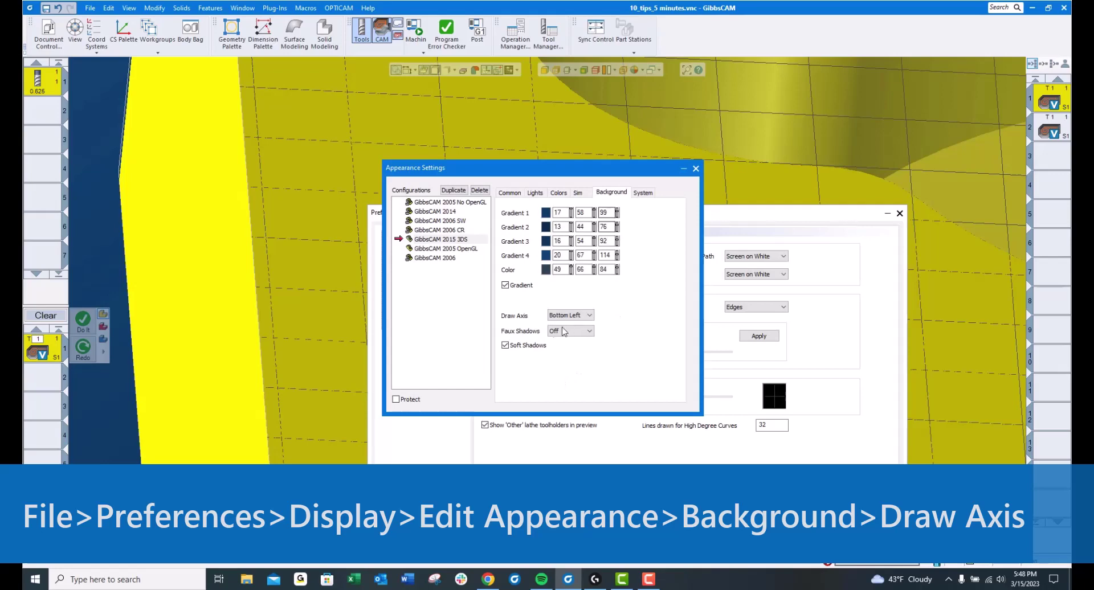
{"action": "left_click", "coordinate": [590, 318]}
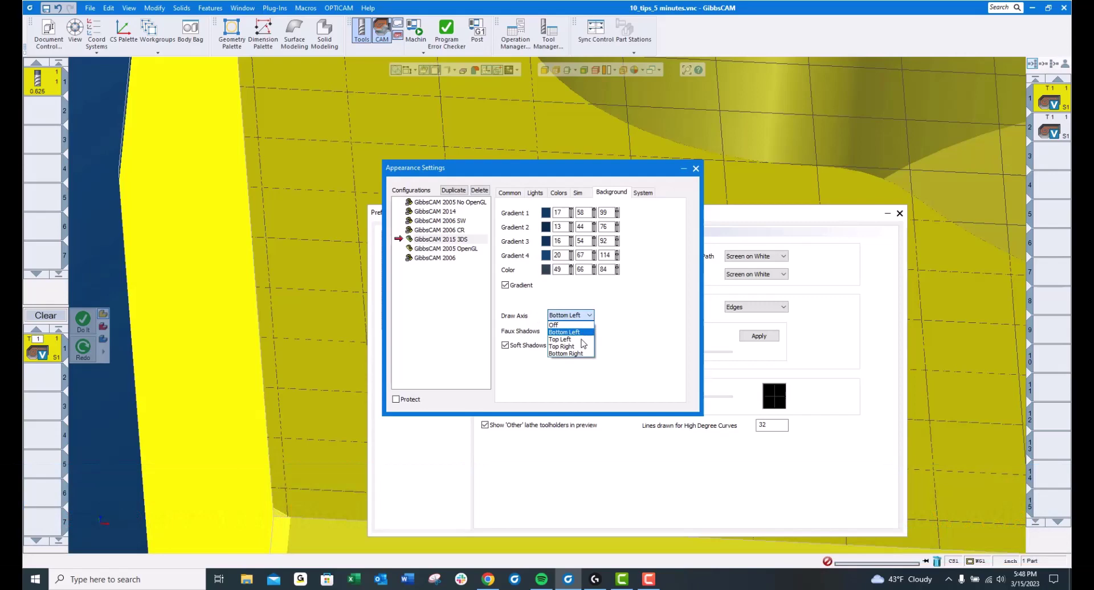
{"action": "left_click", "coordinate": [578, 340]}
{"action": "mouse_move", "coordinate": [96, 106]}
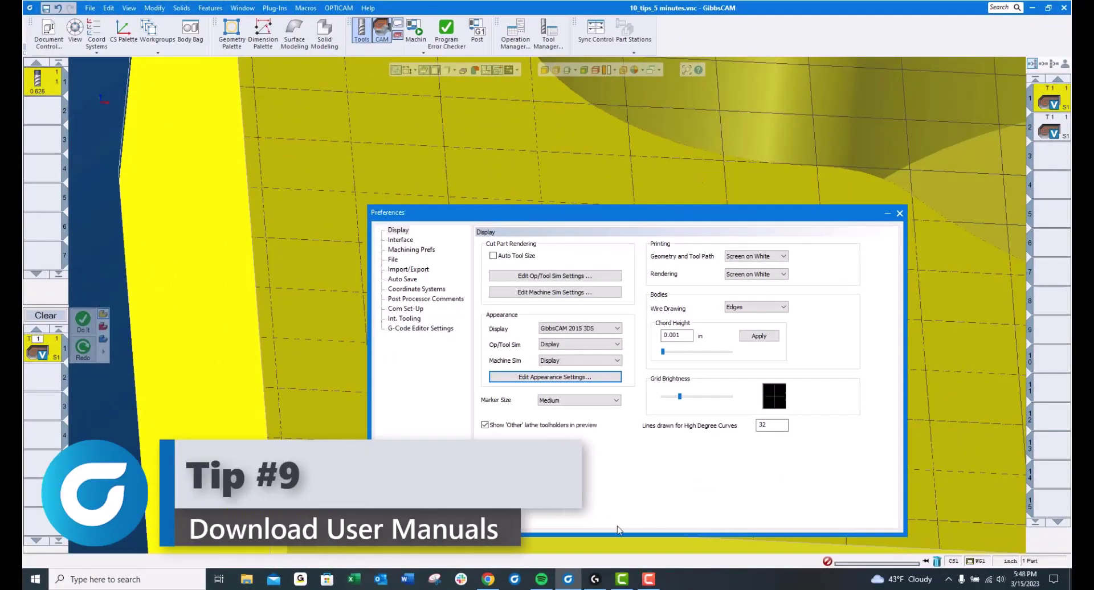
In Chrome at online.gibbscam.com, open the GibbsCAM Software downloads page with the 2023 manuals.
{"action": "left_click", "coordinate": [489, 579]}
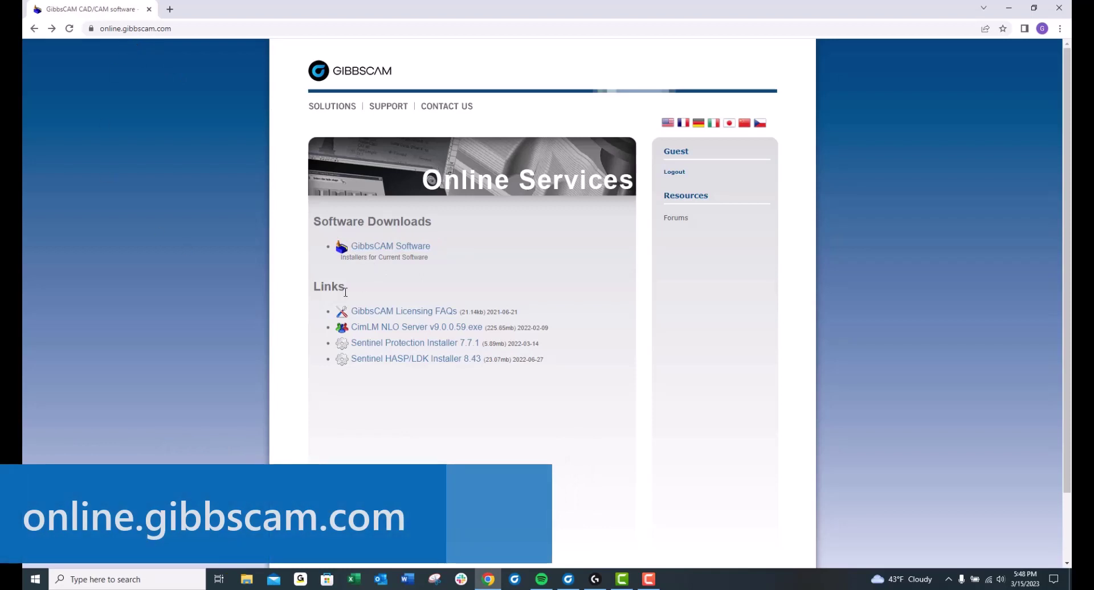
{"action": "left_click", "coordinate": [374, 251]}
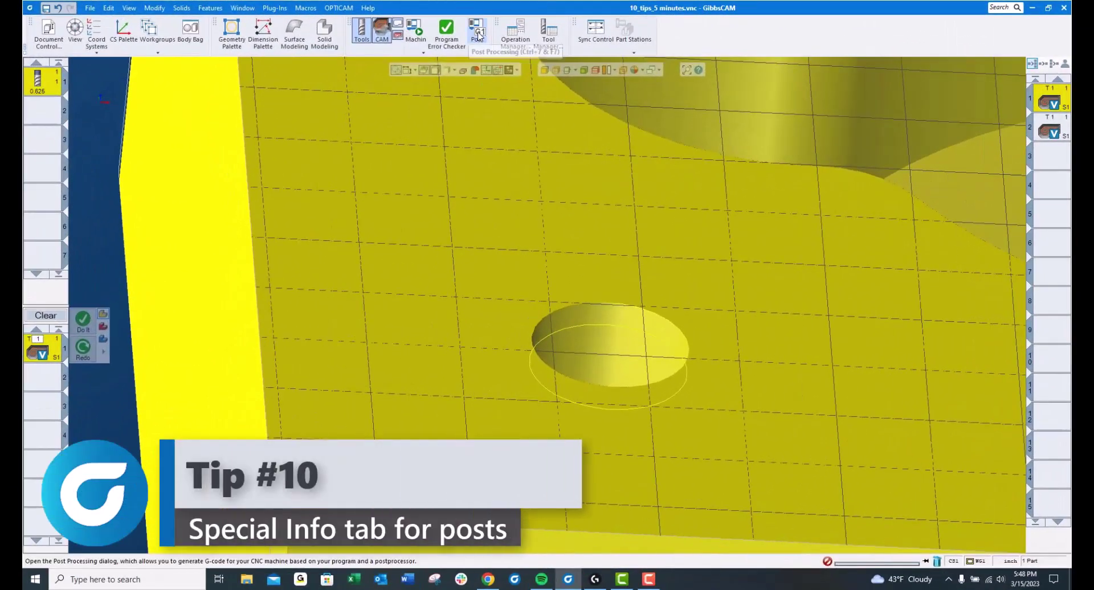
Show the Special Info notes for the Haas UMC 500SS post in the Post Processor dialog.
{"action": "left_click", "coordinate": [477, 34]}
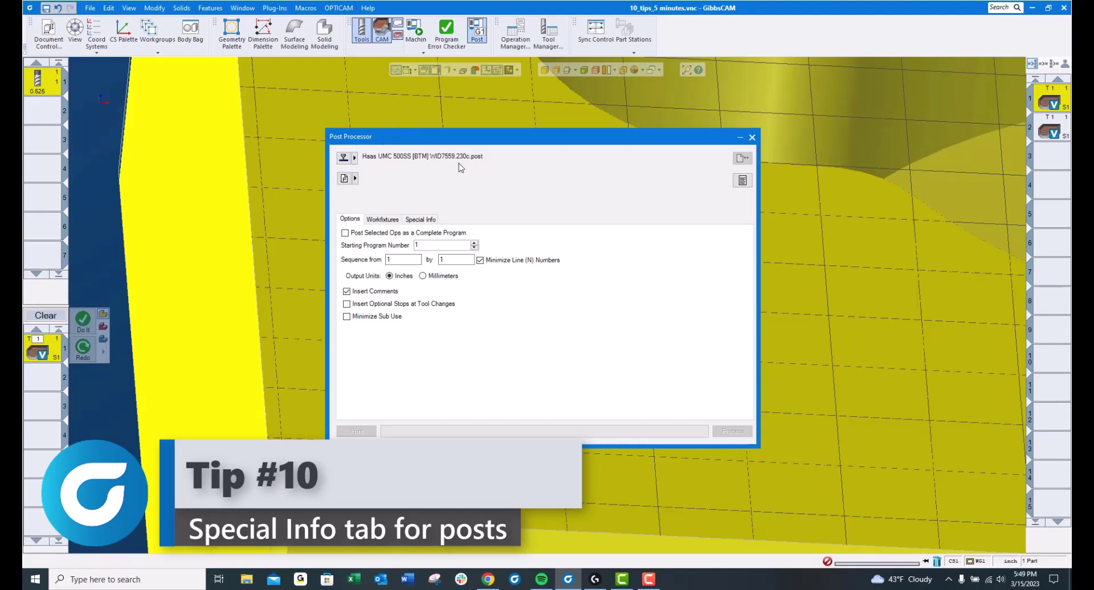
{"action": "left_click", "coordinate": [420, 221]}
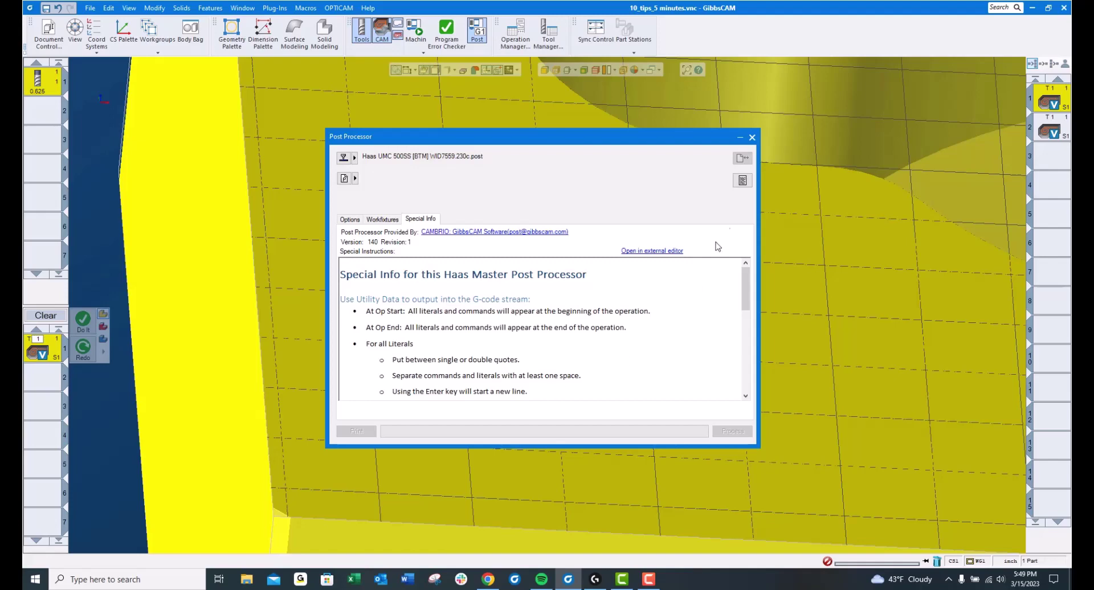
Close the Post Processor dialog with its X button.
{"action": "left_click", "coordinate": [752, 137]}
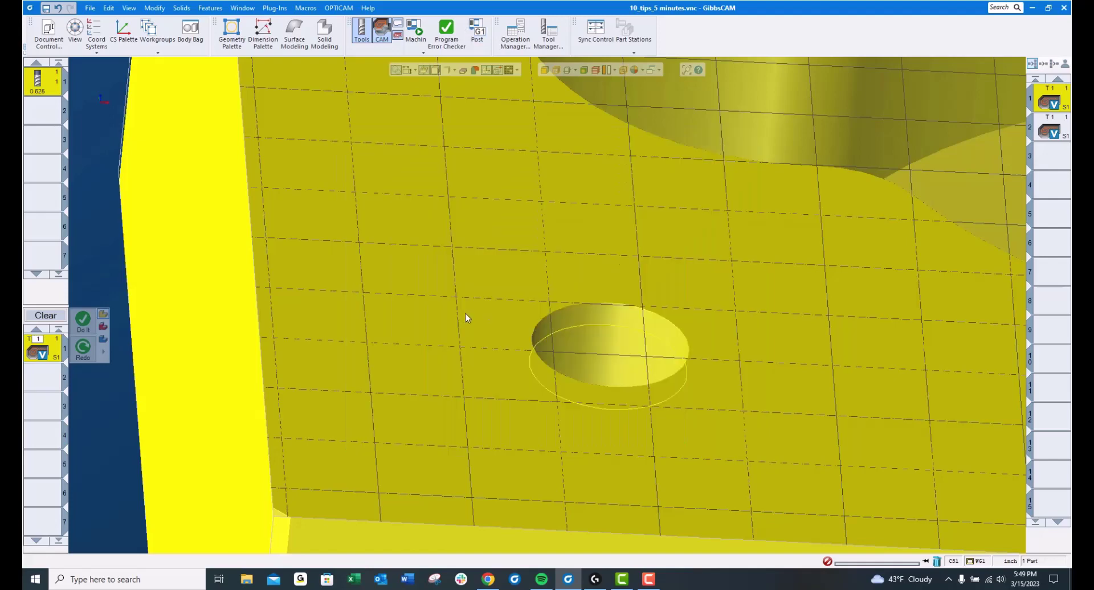